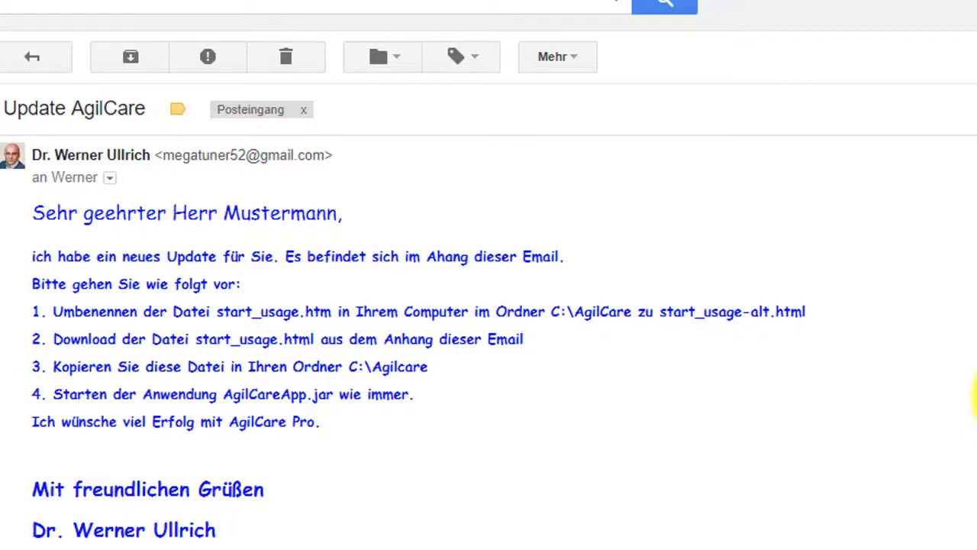
Download the start_usage.html attachment from the AgilCare update email.
{"action": "scroll", "coordinate": [966, 496], "scroll_direction": "down", "scroll_amount": 3}
{"action": "scroll", "coordinate": [974, 496], "scroll_direction": "down", "scroll_amount": 5}
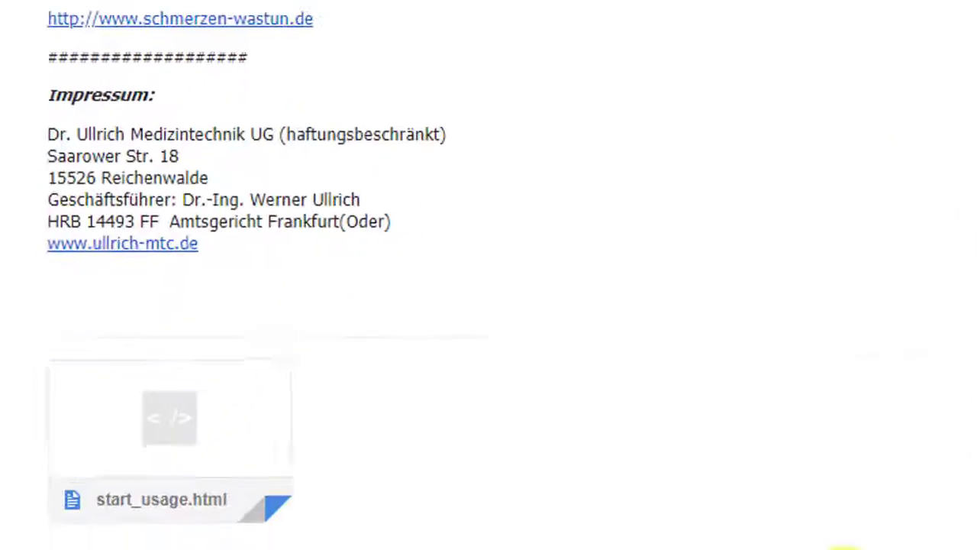
{"action": "mouse_move", "coordinate": [273, 371]}
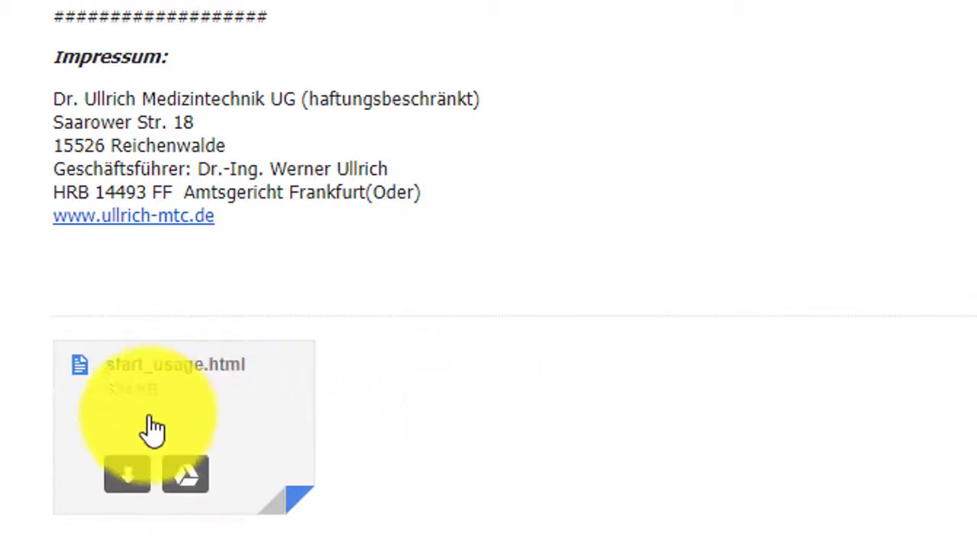
{"action": "left_click", "coordinate": [129, 478]}
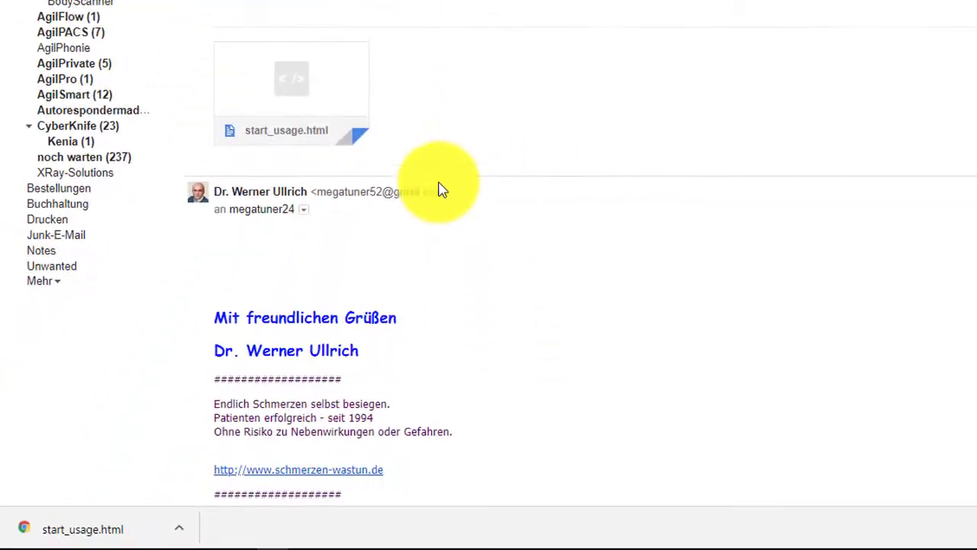
Switch to Windows Explorer and open the AgilCare folder on drive C:.
{"action": "mouse_move", "coordinate": [15, 538]}
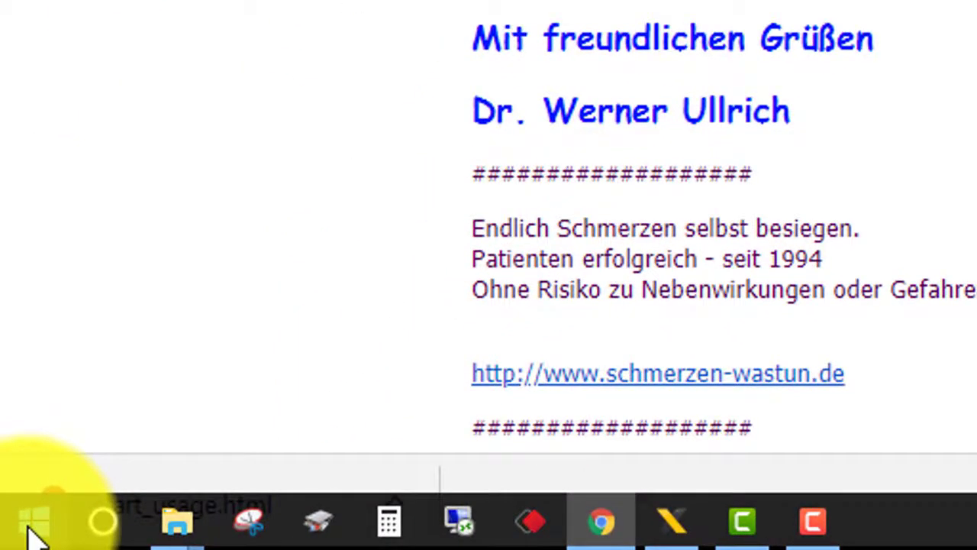
{"action": "right_click", "coordinate": [29, 530]}
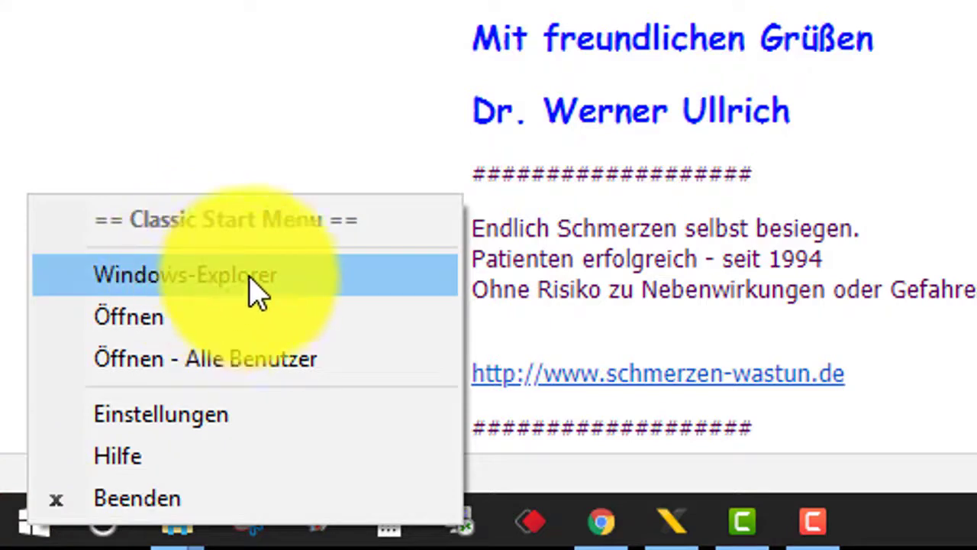
{"action": "left_click", "coordinate": [340, 294]}
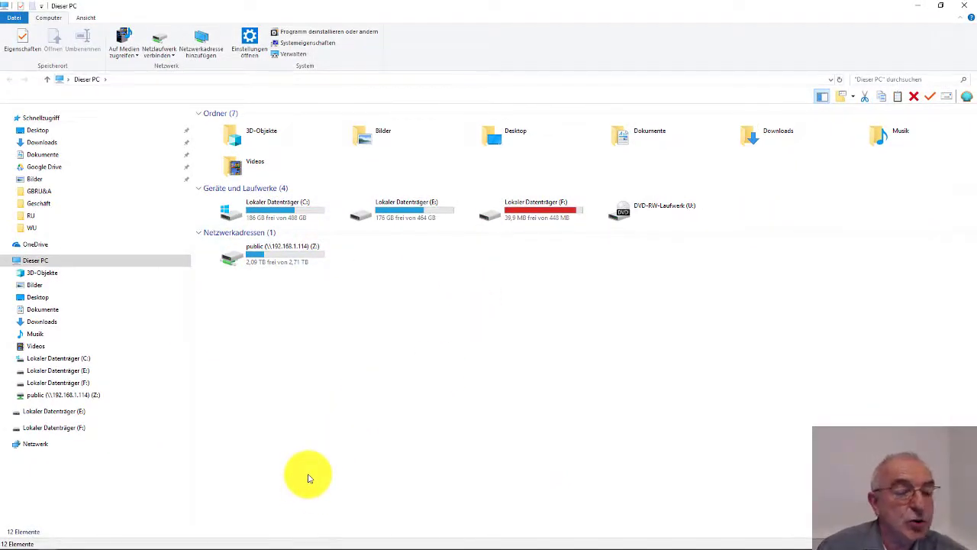
{"action": "left_click", "coordinate": [205, 212]}
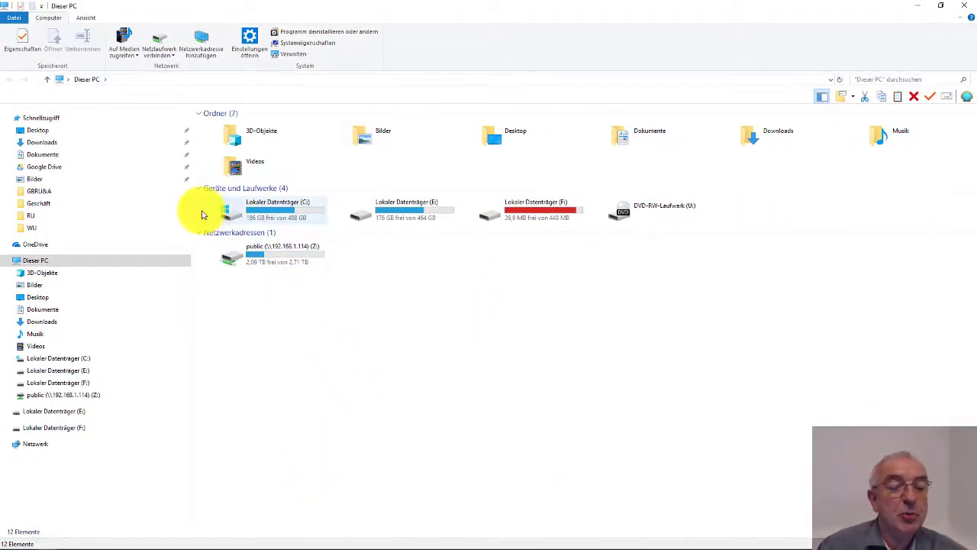
{"action": "double_click", "coordinate": [153, 249]}
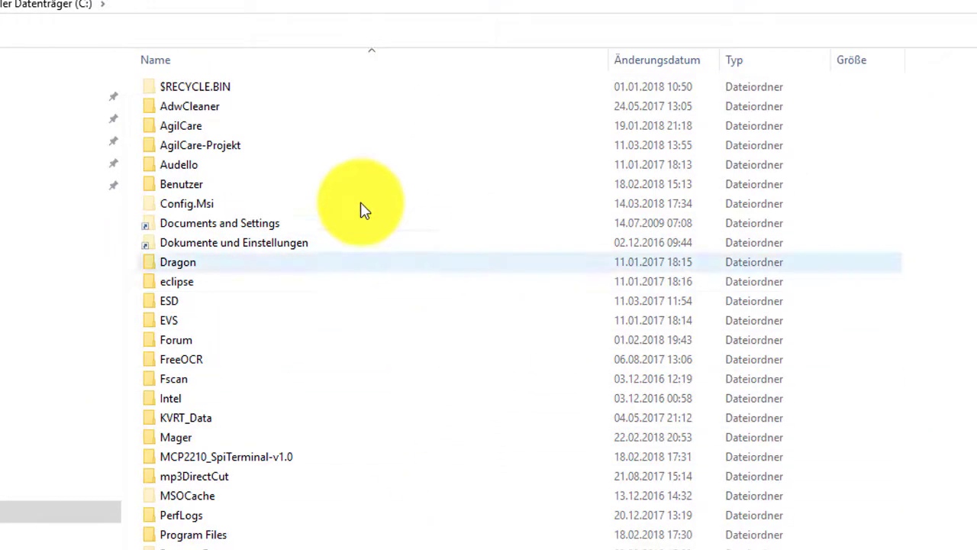
{"action": "mouse_move", "coordinate": [305, 130]}
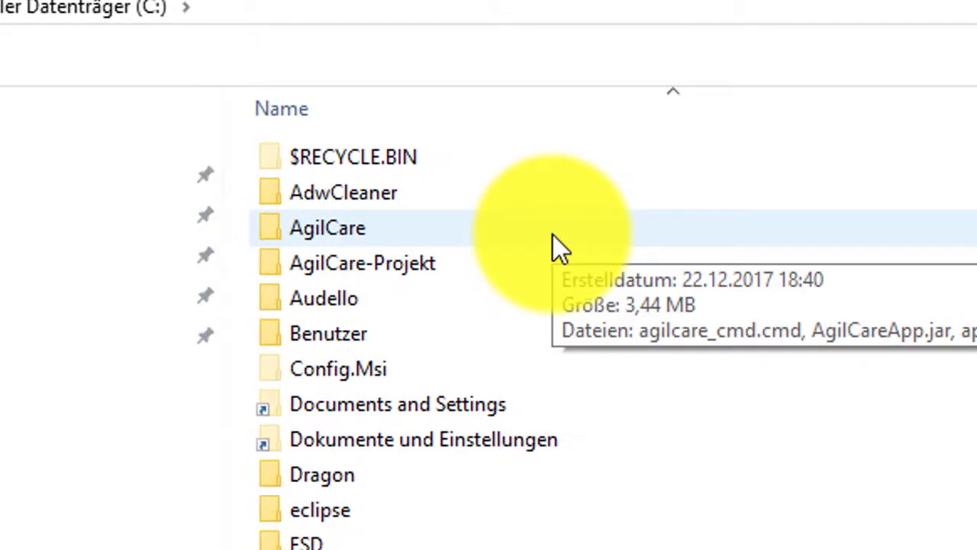
{"action": "double_click", "coordinate": [321, 230]}
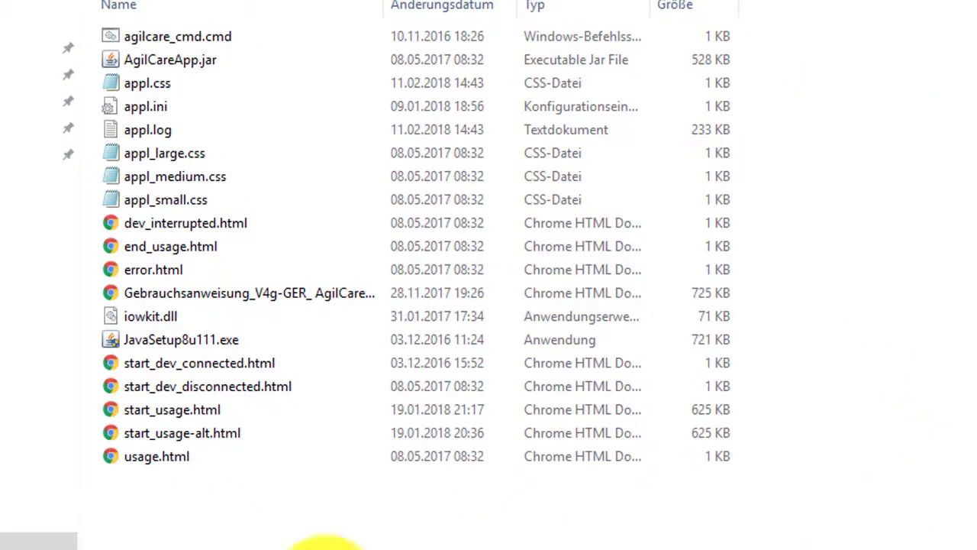
{"action": "left_click", "coordinate": [114, 412]}
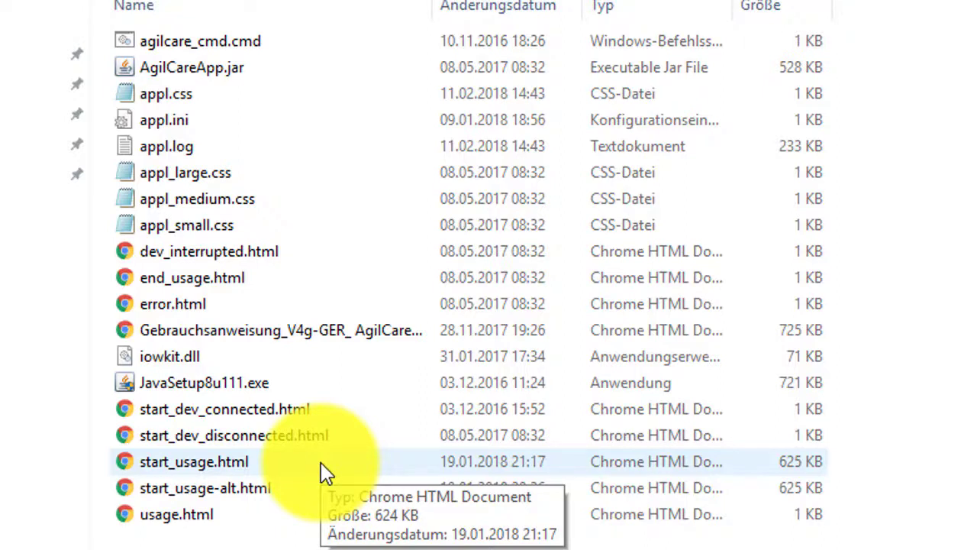
{"action": "right_click", "coordinate": [289, 500]}
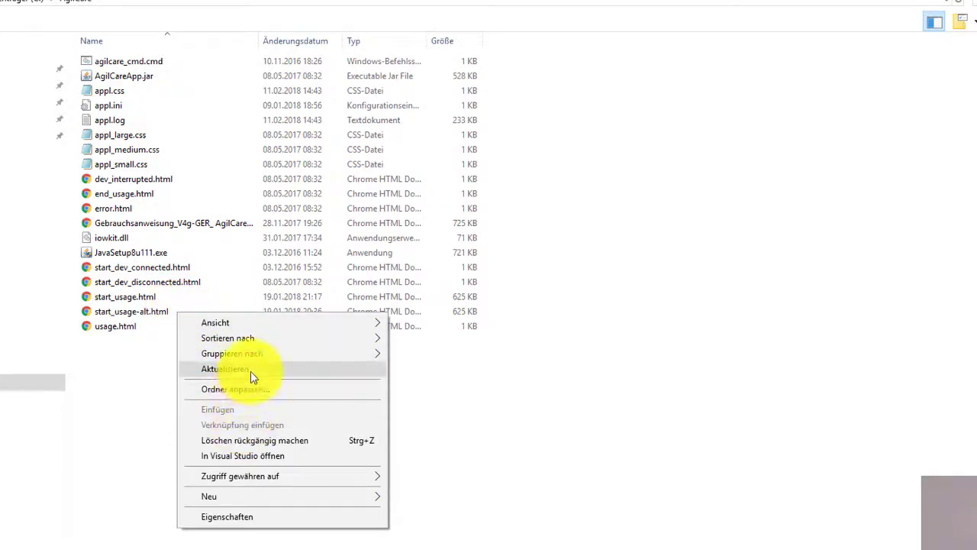
{"action": "left_click", "coordinate": [160, 387]}
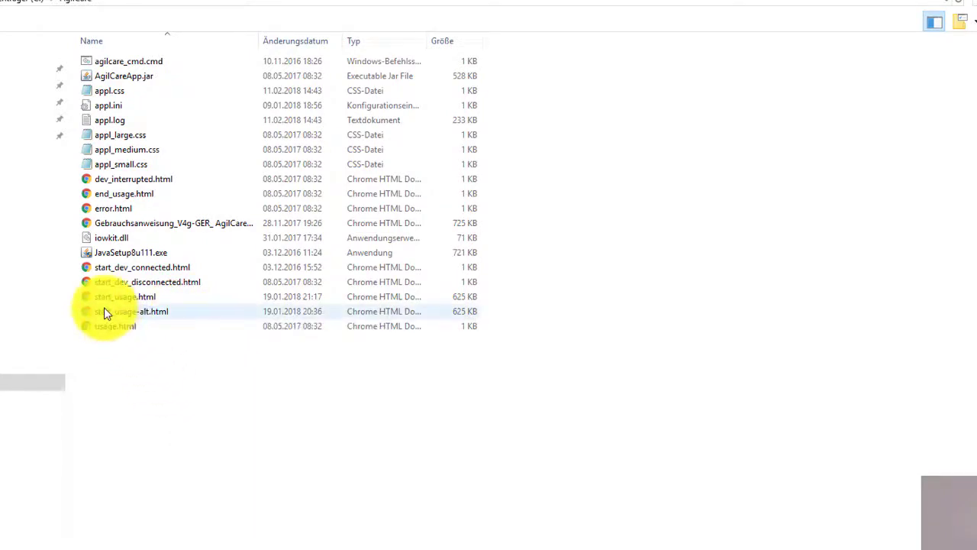
Delete the old backup file start_usage-alt.html from the AgilCare folder.
{"action": "left_click", "coordinate": [107, 312]}
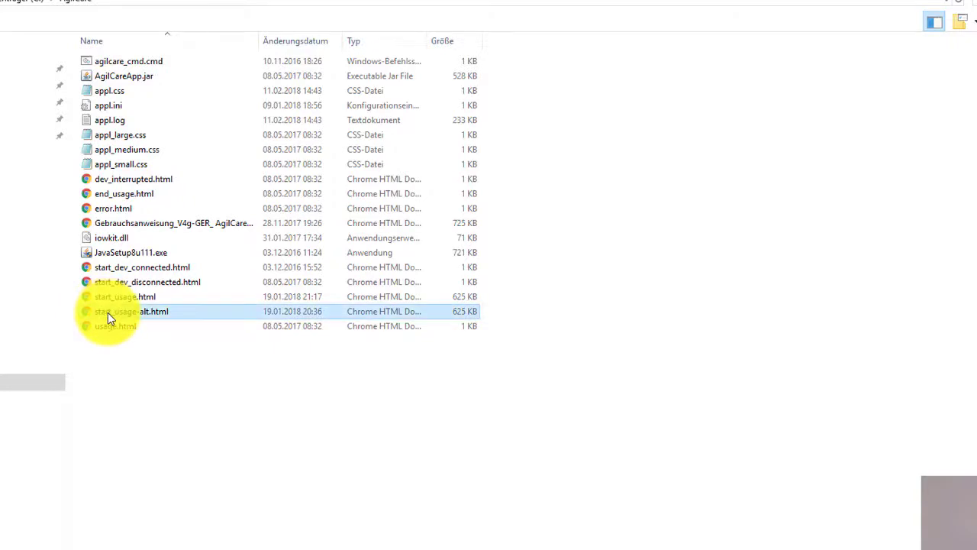
{"action": "right_click", "coordinate": [107, 312]}
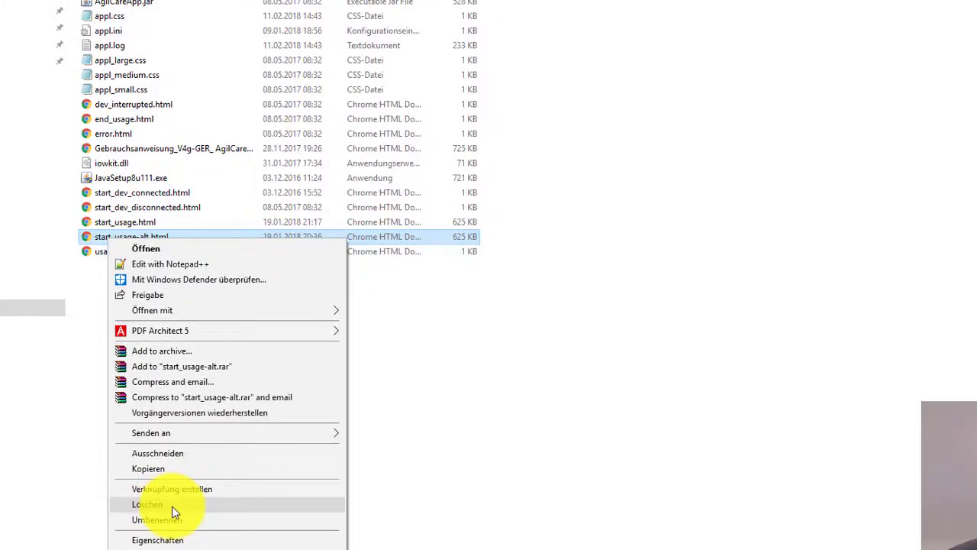
{"action": "left_click", "coordinate": [172, 506]}
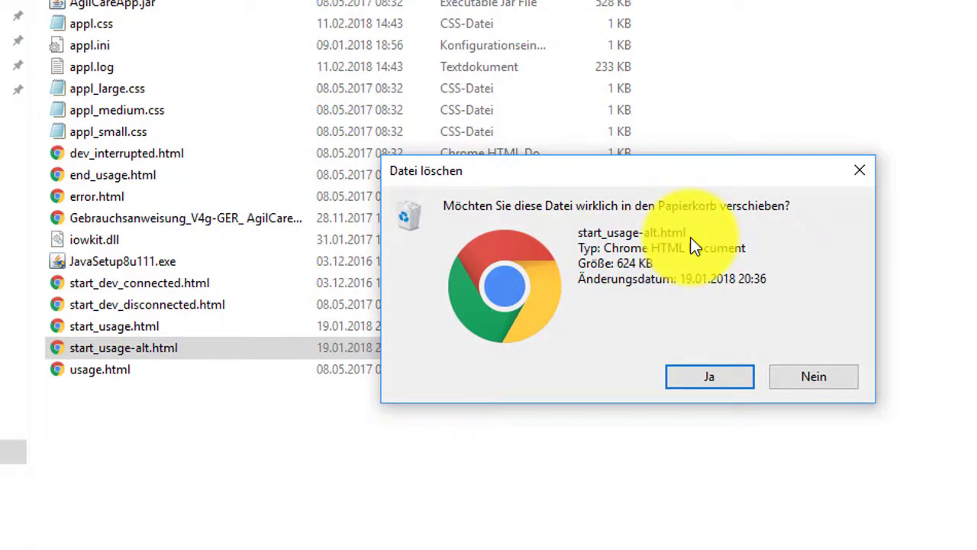
{"action": "left_click", "coordinate": [707, 377]}
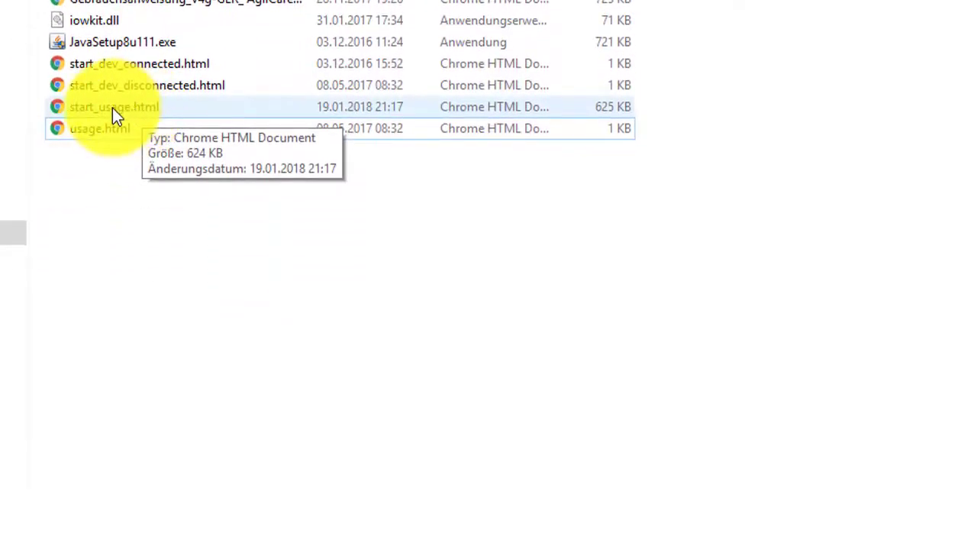
Rename the file start_usage.html in the AgilCare folder to start_usage-alt.html.
{"action": "right_click", "coordinate": [112, 108]}
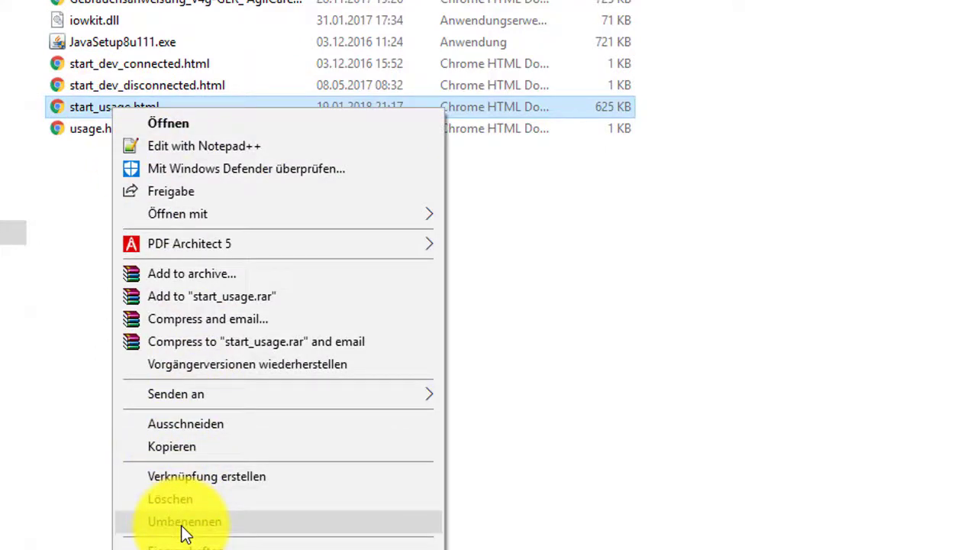
{"action": "left_click", "coordinate": [230, 521]}
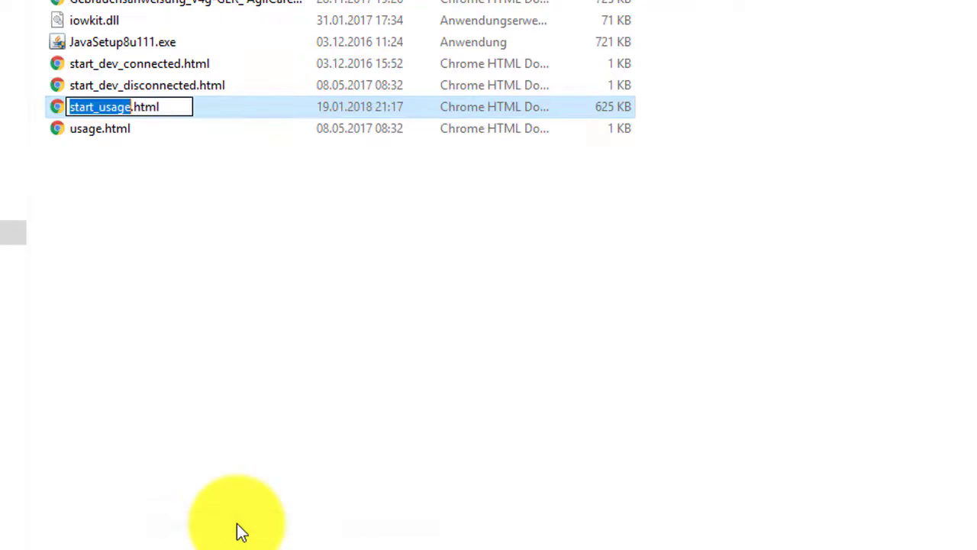
{"action": "left_click", "coordinate": [131, 107]}
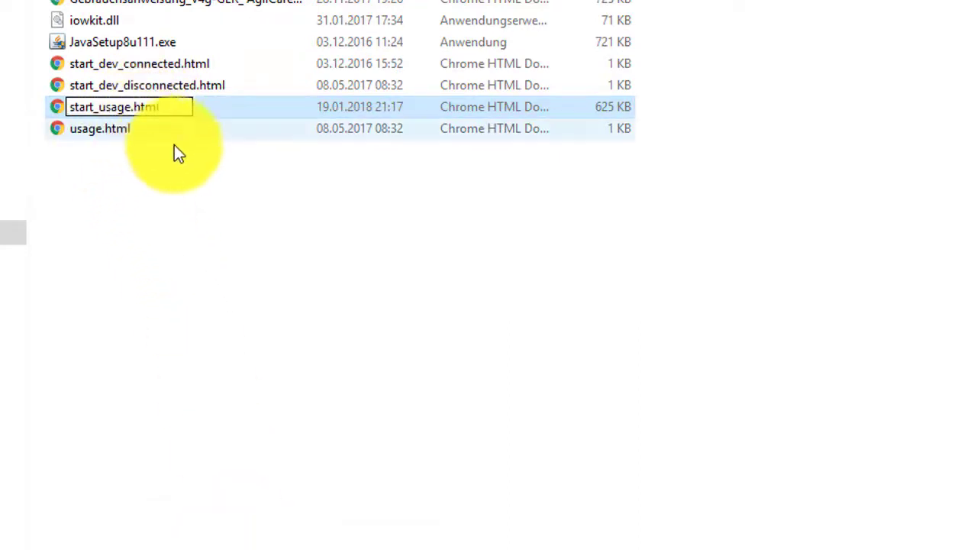
{"action": "key", "text": "Delete"}
{"action": "type", "text": "-"}
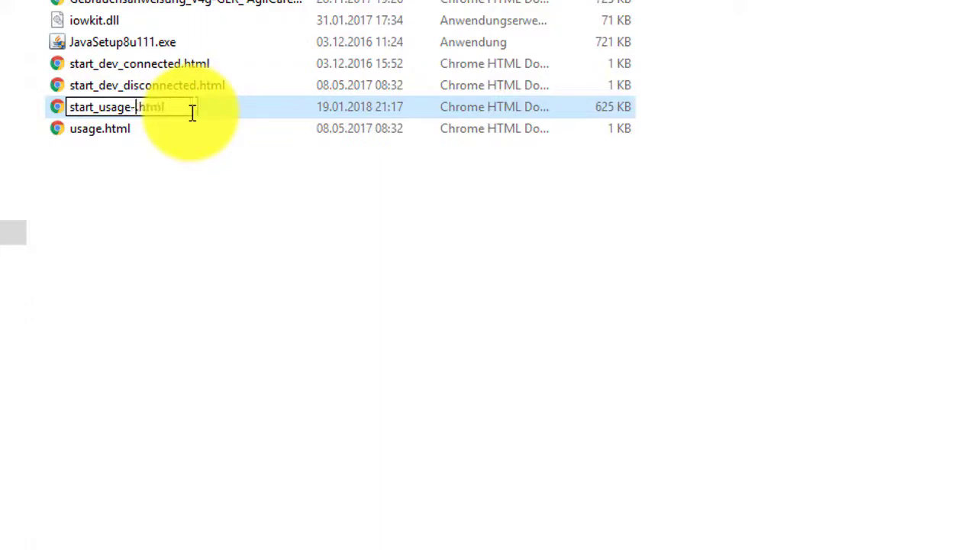
{"action": "type", "text": "alt"}
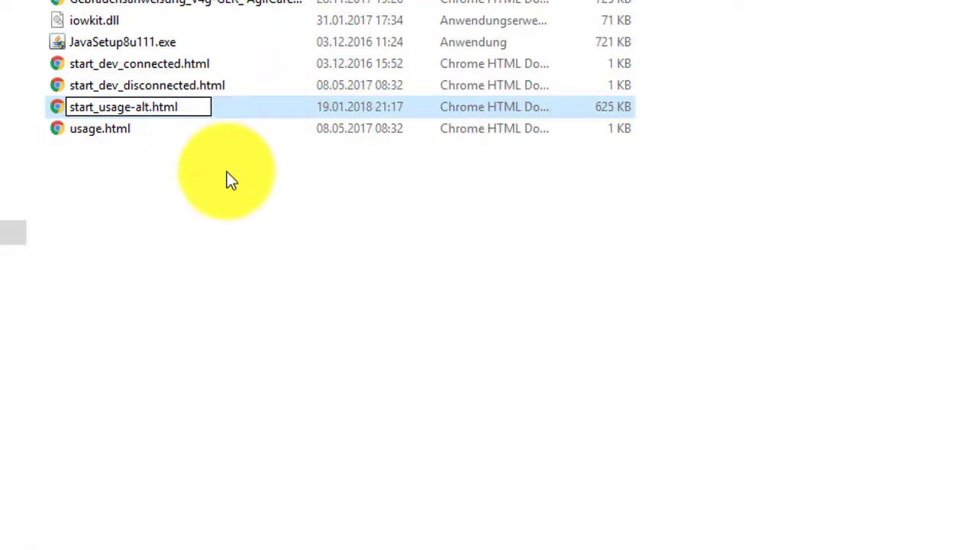
{"action": "key", "text": "Return"}
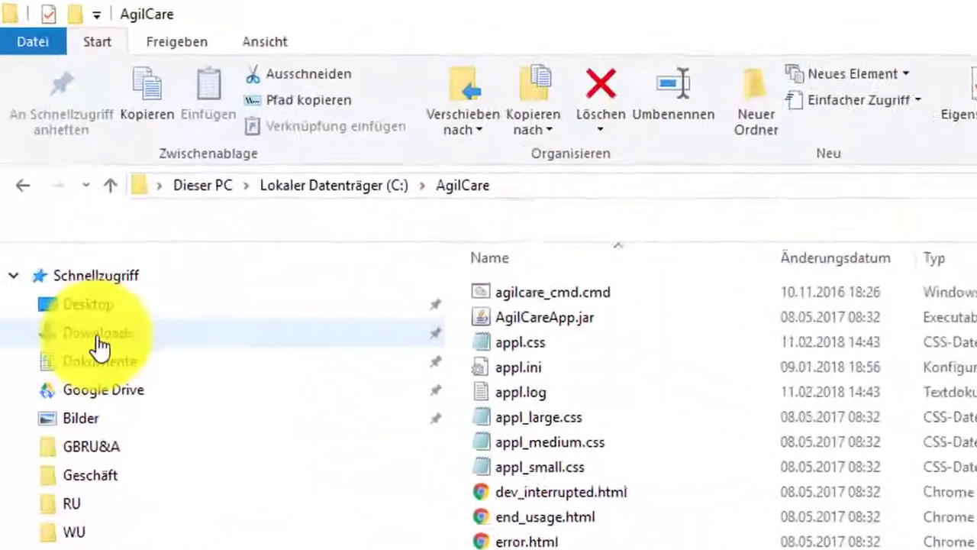
Copy the downloaded start_usage.html from the Downloads folder to the clipboard.
{"action": "left_click", "coordinate": [42, 145]}
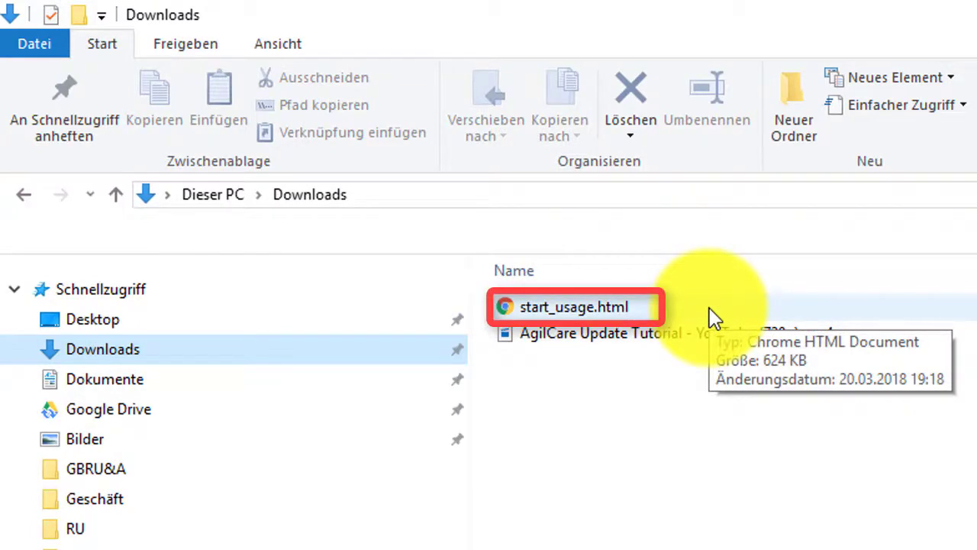
{"action": "right_click", "coordinate": [621, 309]}
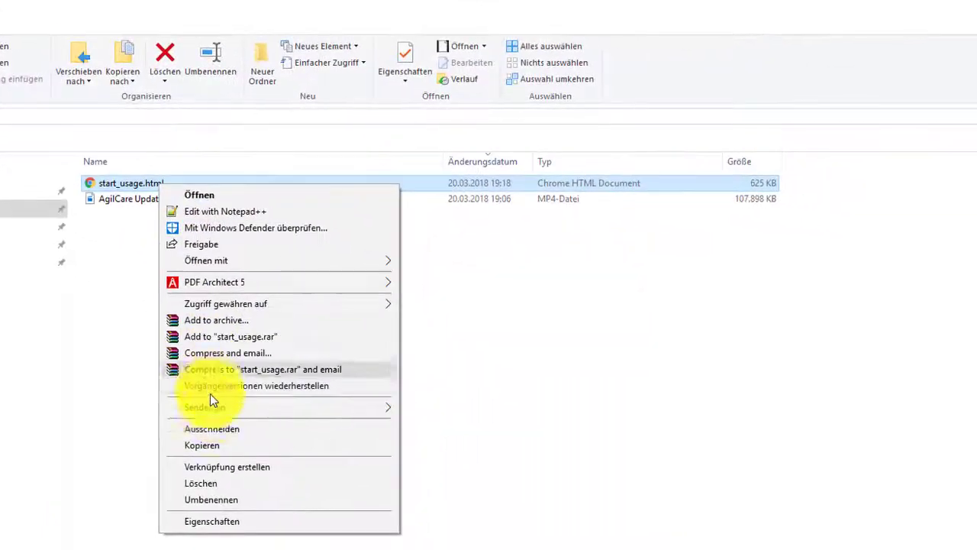
{"action": "left_click", "coordinate": [204, 446]}
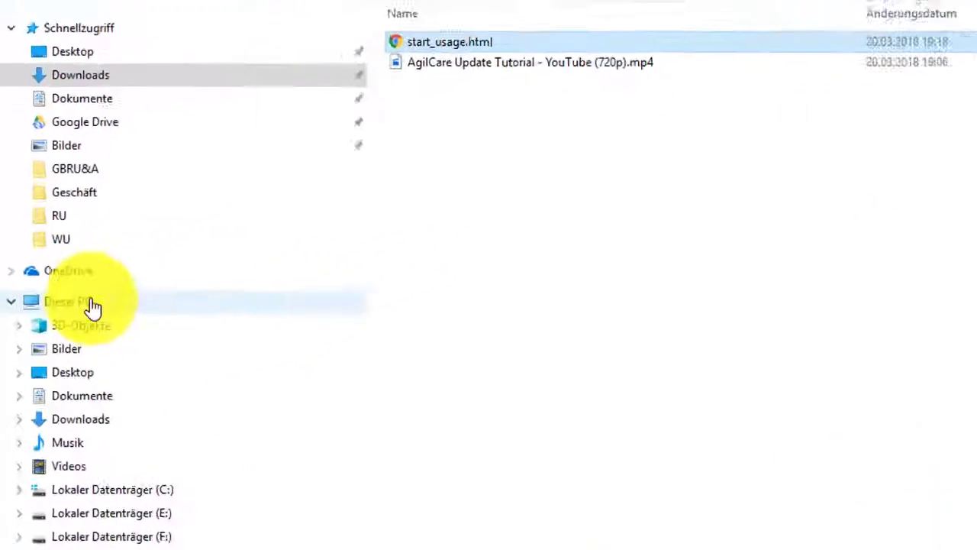
Paste the copied start_usage.html into the AgilCare folder on drive C:.
{"action": "double_click", "coordinate": [92, 307]}
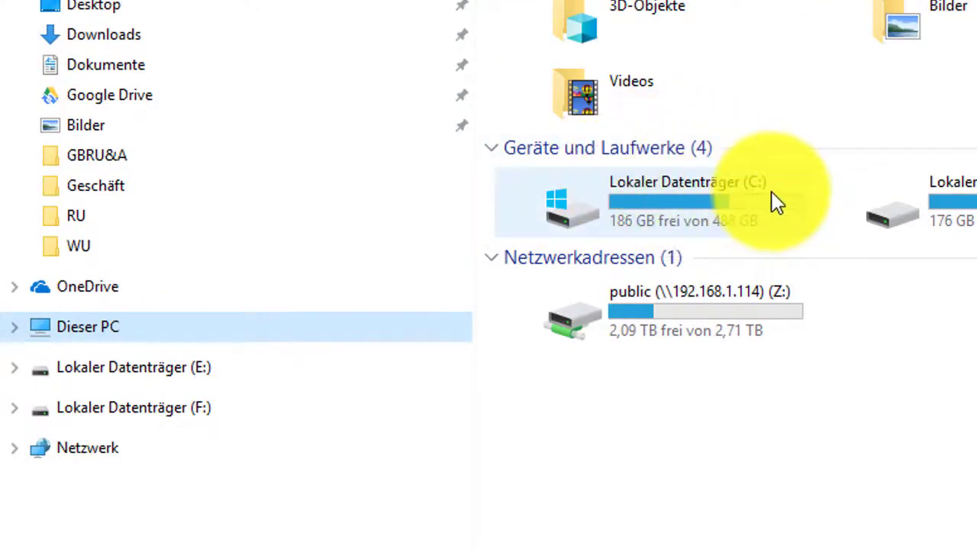
{"action": "double_click", "coordinate": [527, 200]}
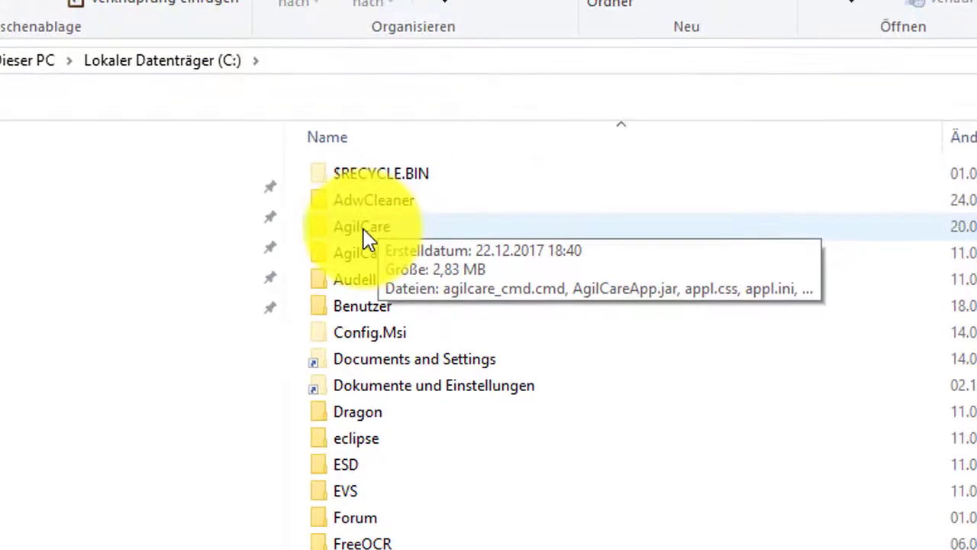
{"action": "double_click", "coordinate": [364, 231]}
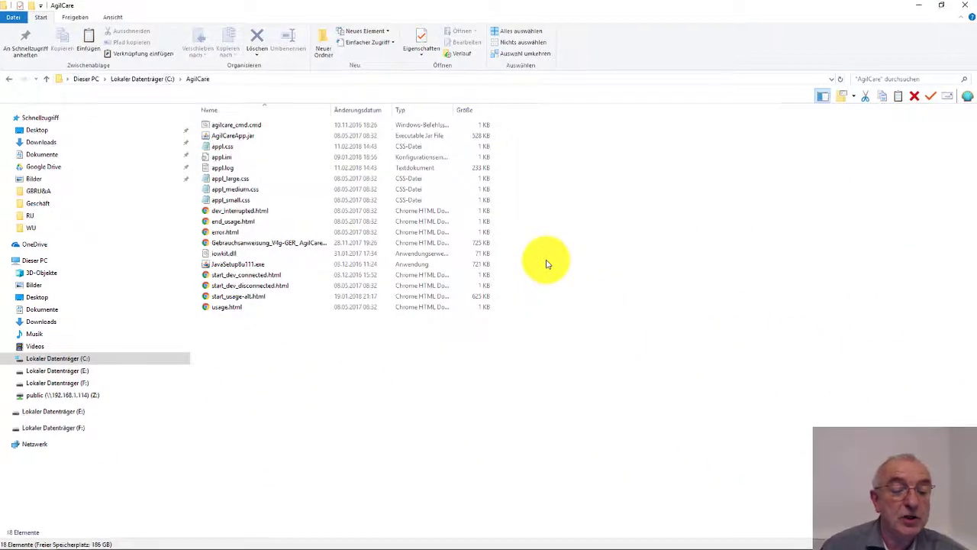
{"action": "right_click", "coordinate": [545, 263]}
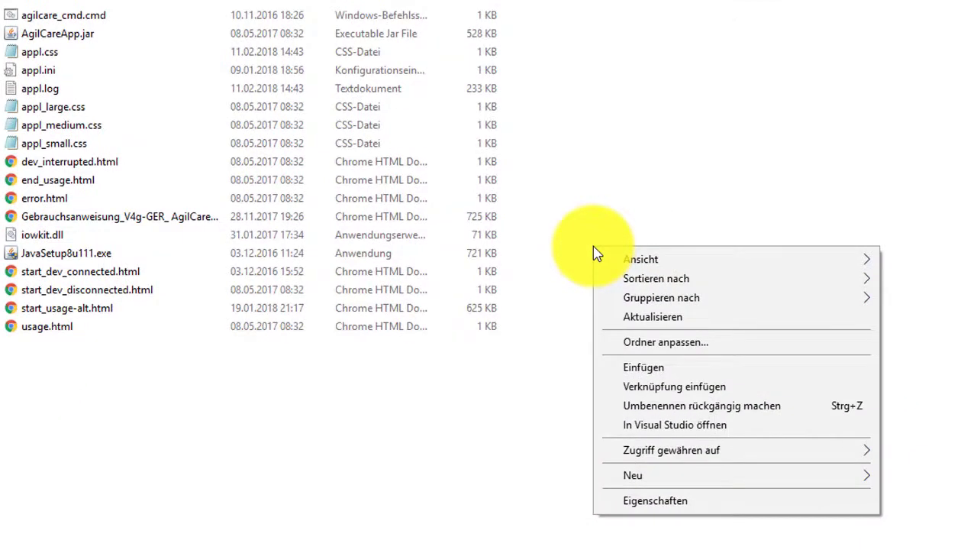
{"action": "left_click", "coordinate": [685, 373]}
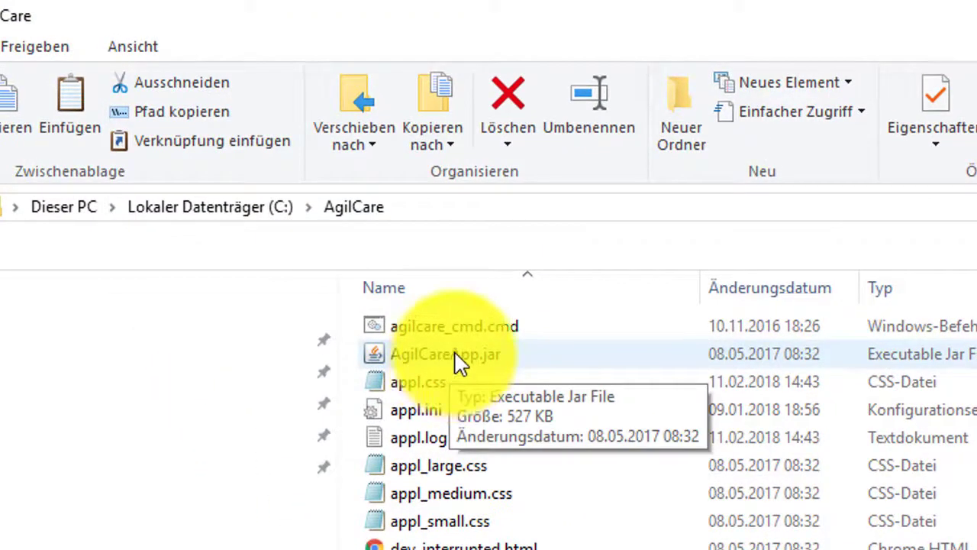
Launch the AgilCare application by running AgilCareApp.jar from the AgilCare folder.
{"action": "left_click", "coordinate": [459, 365]}
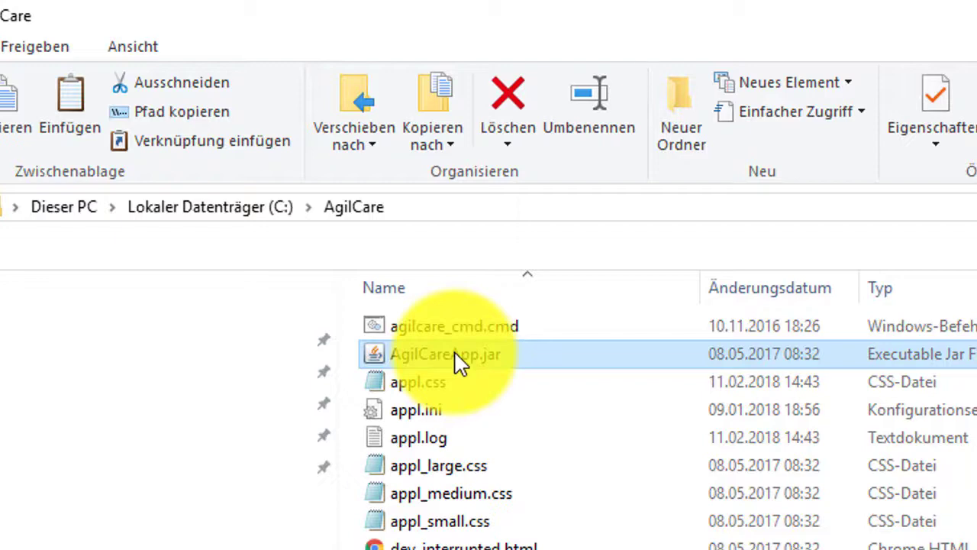
{"action": "double_click", "coordinate": [461, 364]}
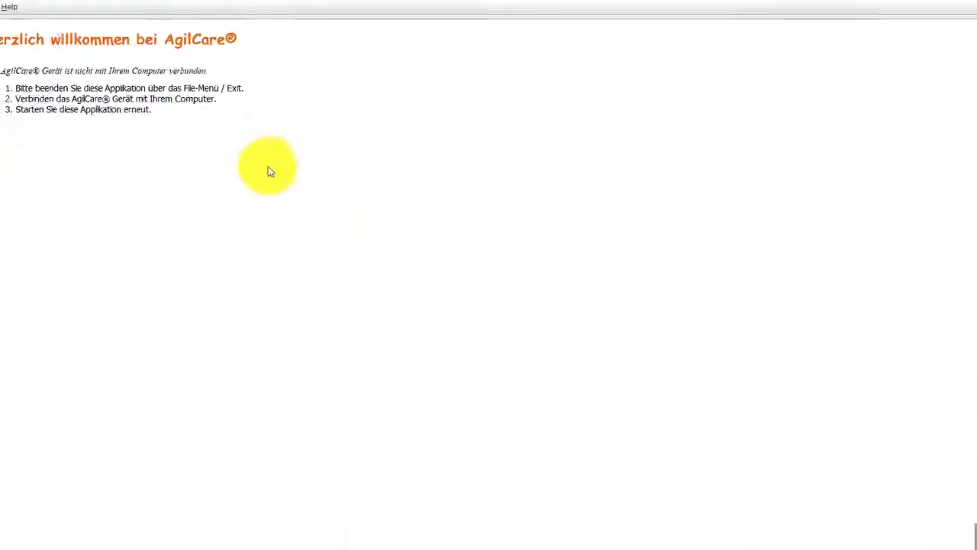